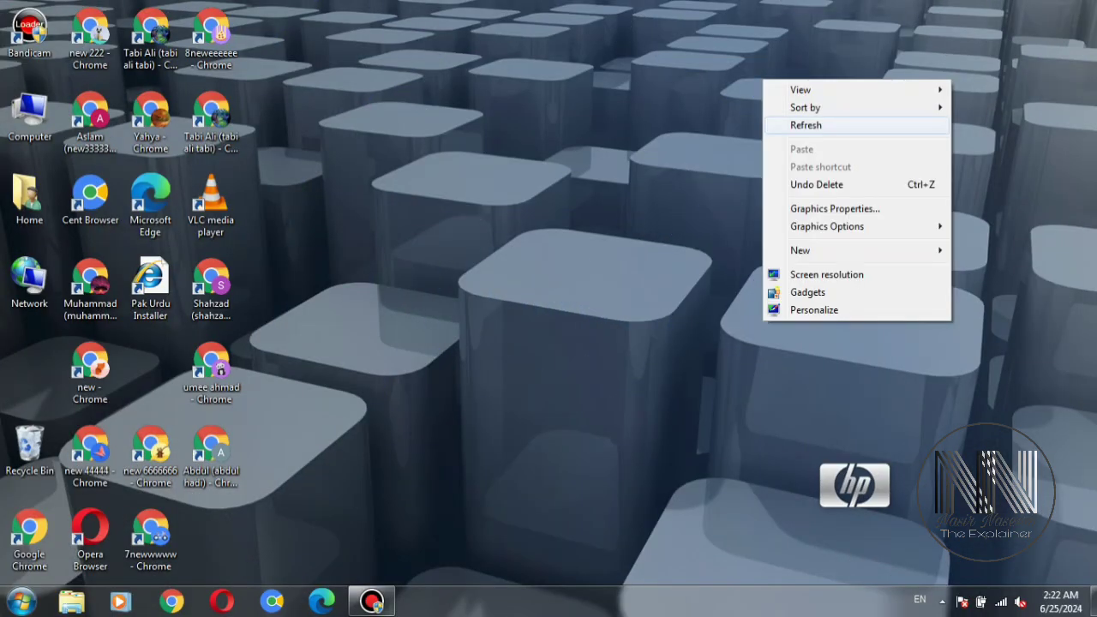
Open Chrome and search Google for 'ideogram ai' from the omnibox suggestion.
left_click(805, 125)
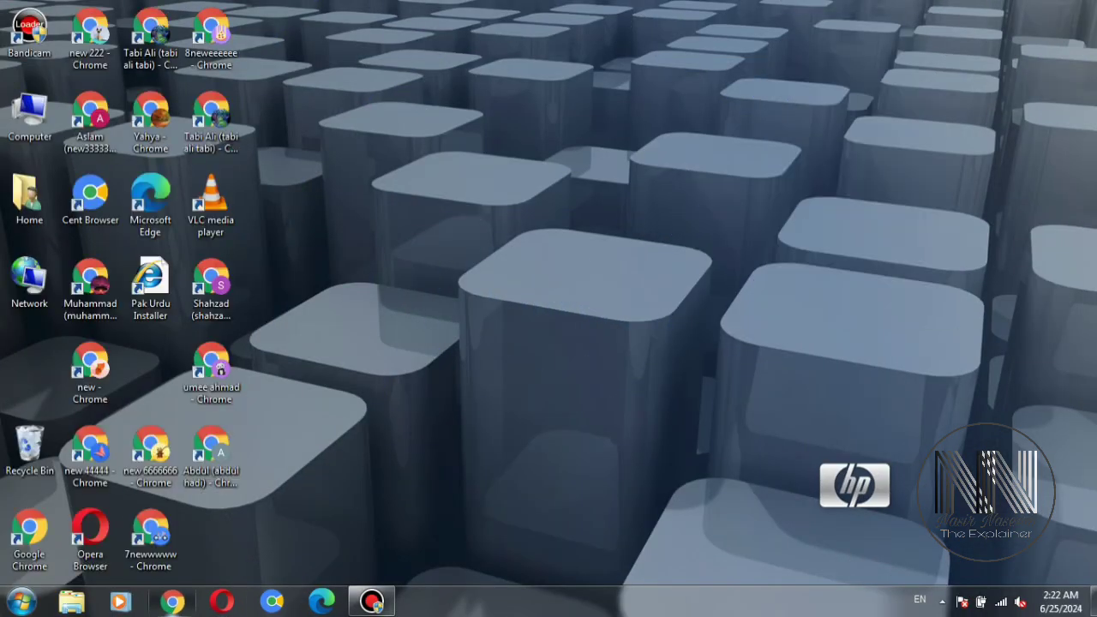
left_click(171, 601)
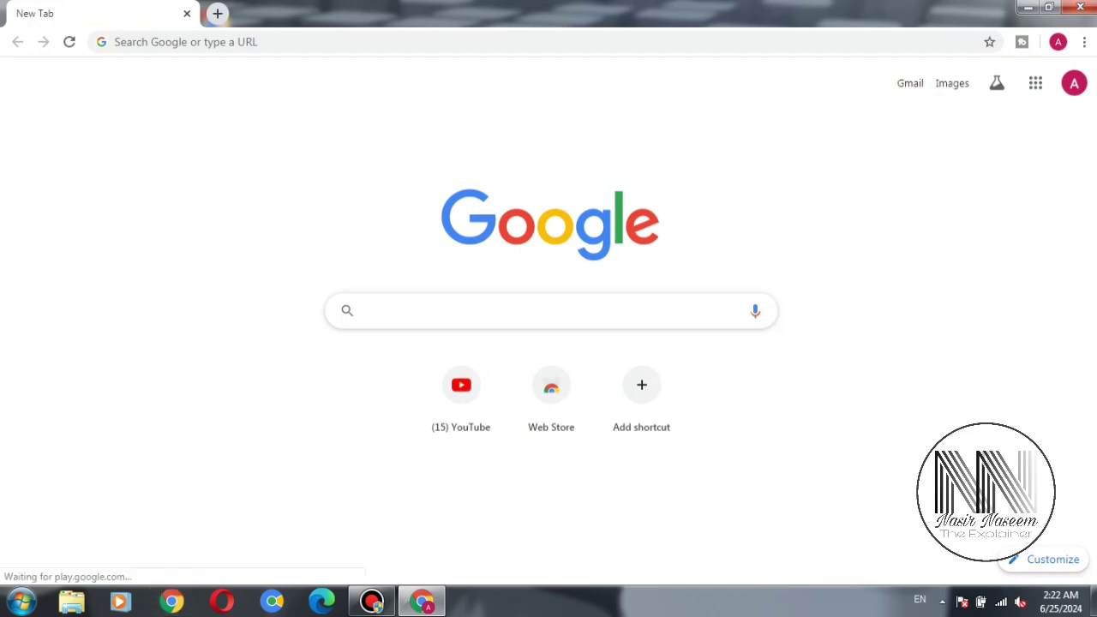
type("idea")
key("BackSpace")
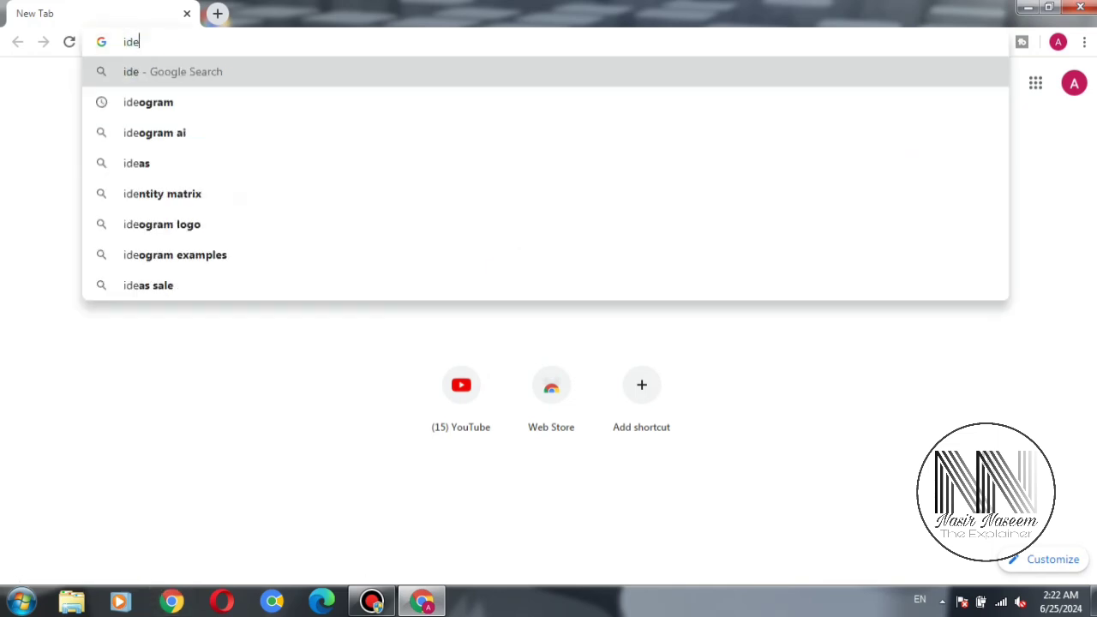
type("o")
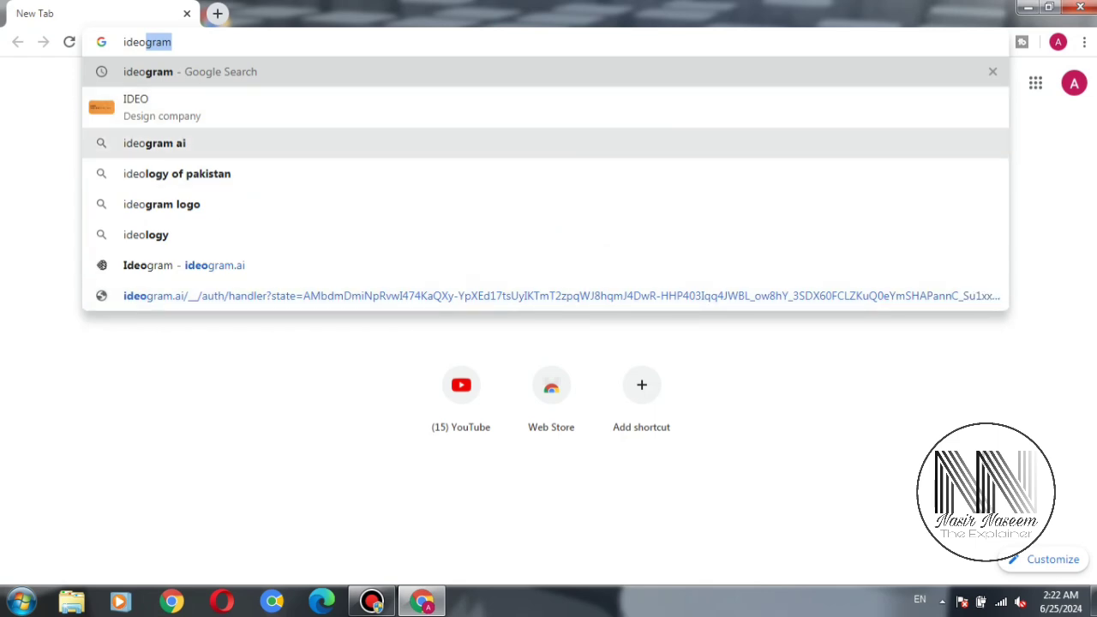
left_click(171, 144)
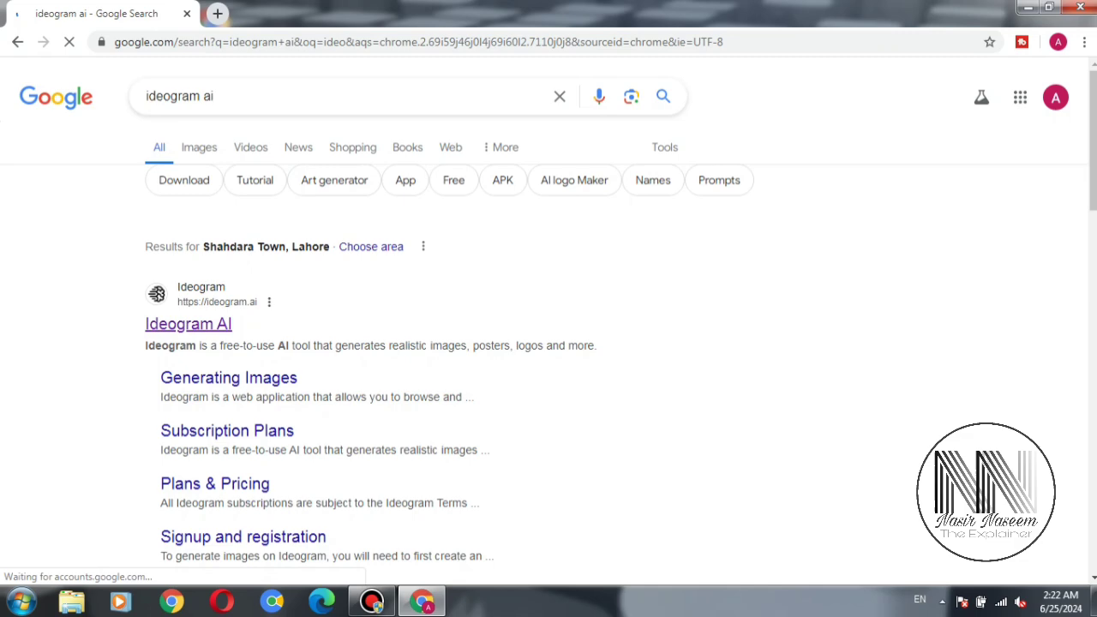
Open the Ideogram AI site, sign up with Google, and register a username.
left_click(188, 324)
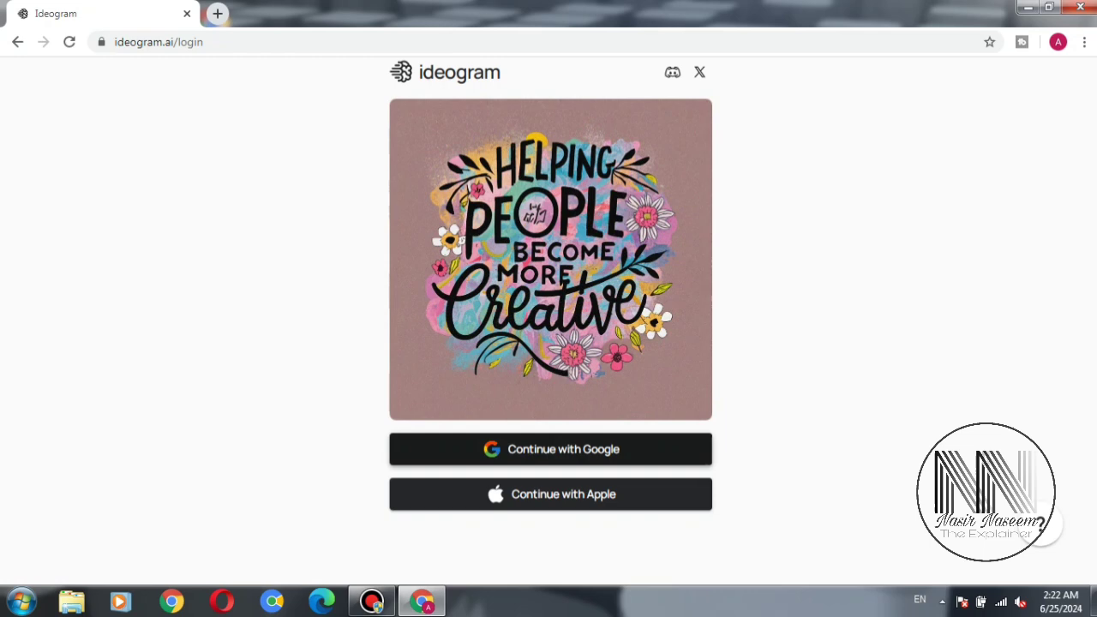
left_click(550, 449)
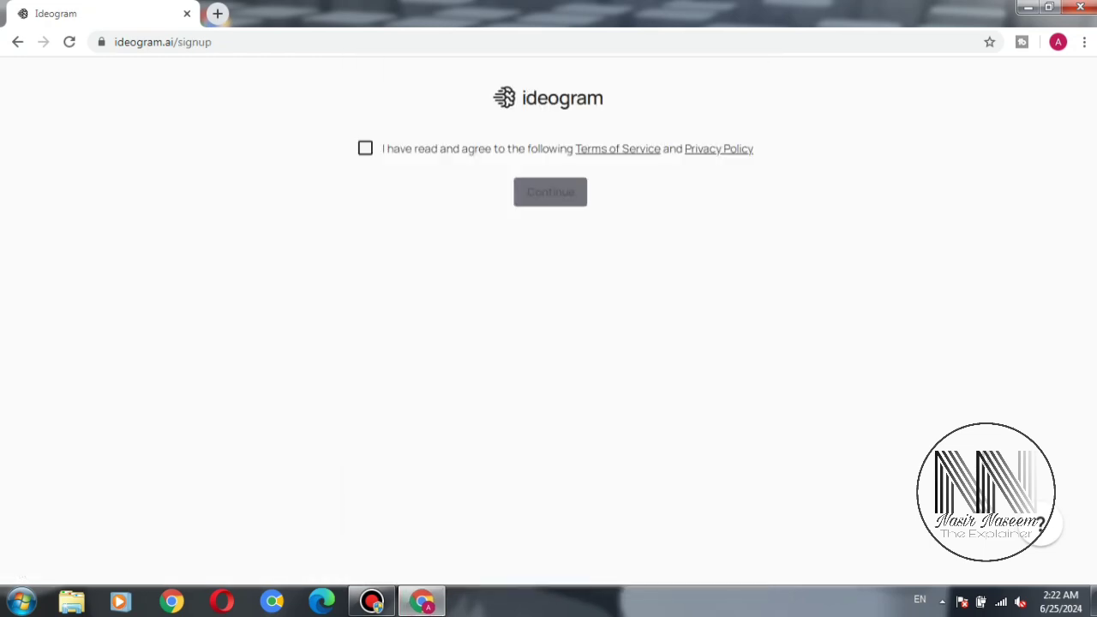
type("mr")
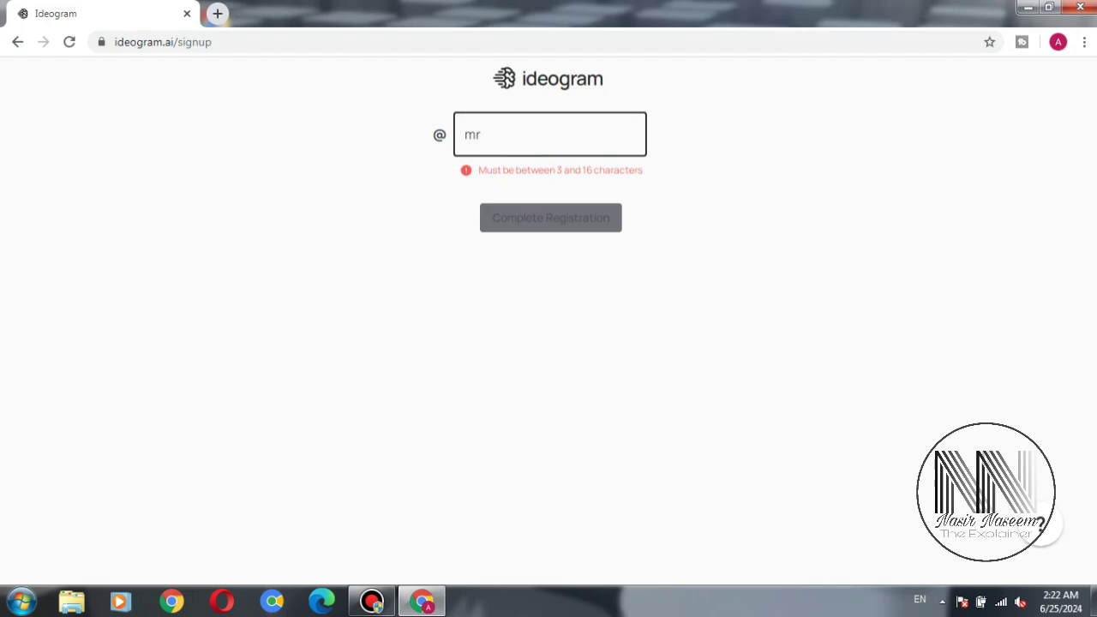
type("examle")
key("Return")
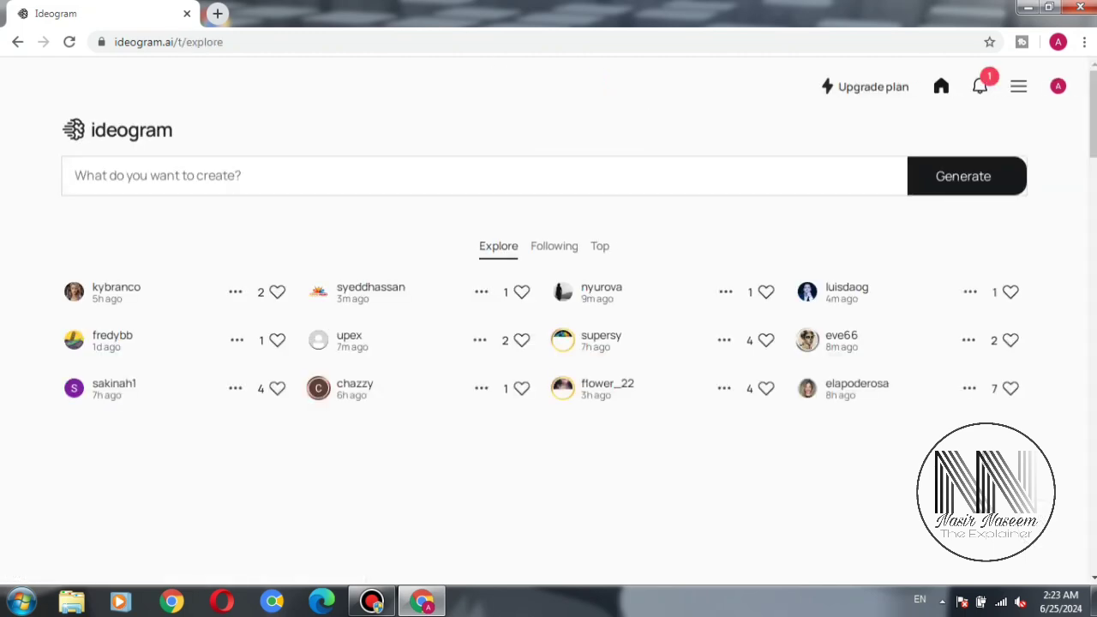
Generate images for the prompt 'a tech channel logo for nasir the explainer'.
type("a tech ")
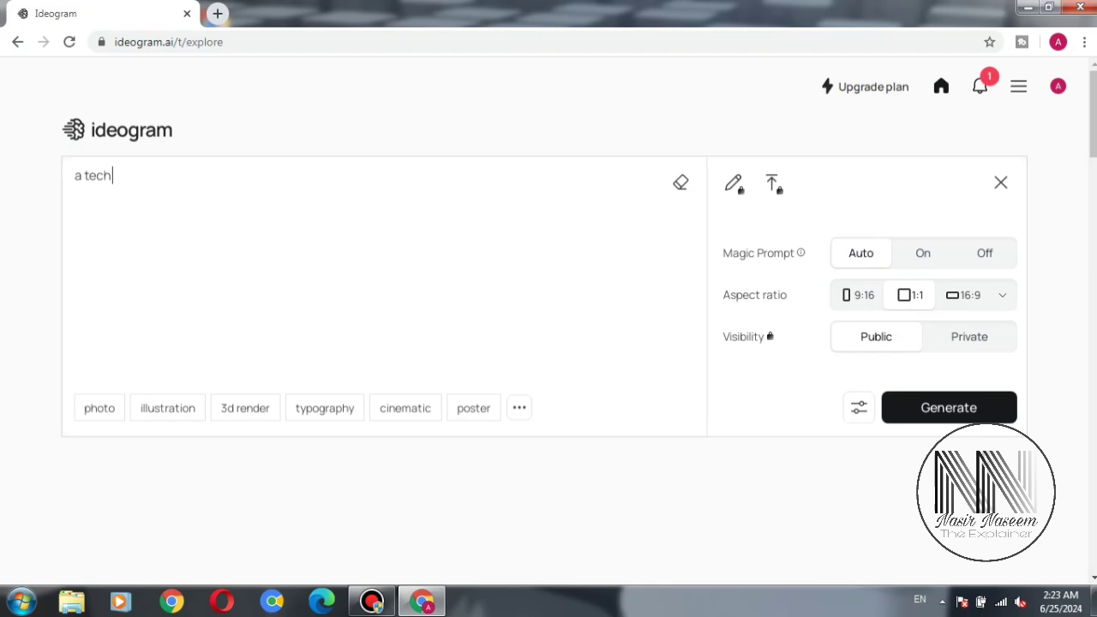
type("channe")
type("l logo for nasir")
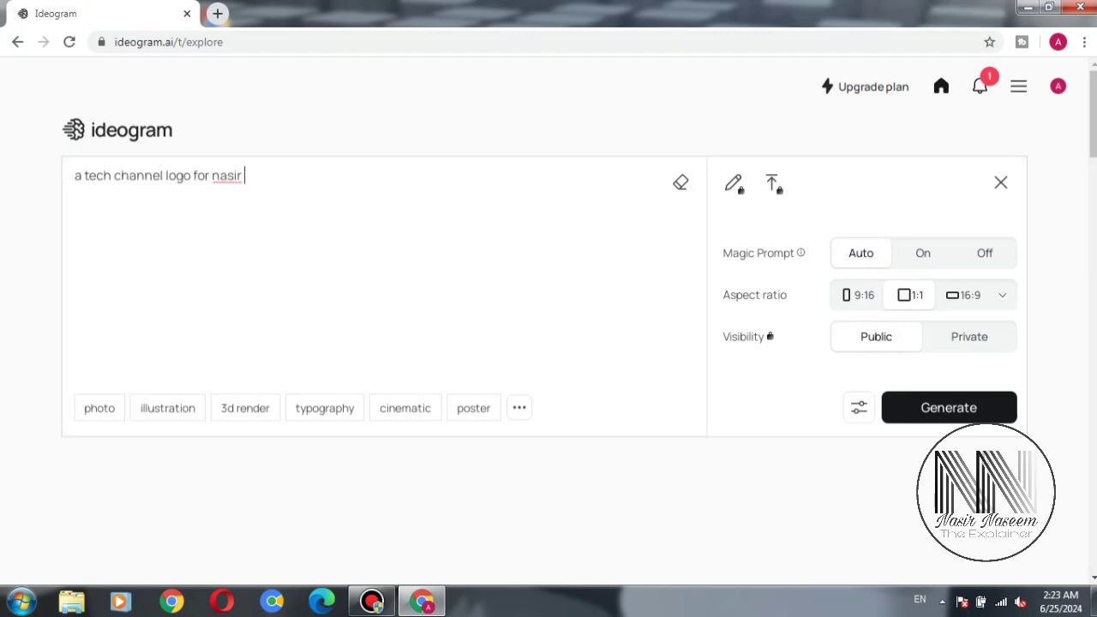
type(" the exp")
type("lainer")
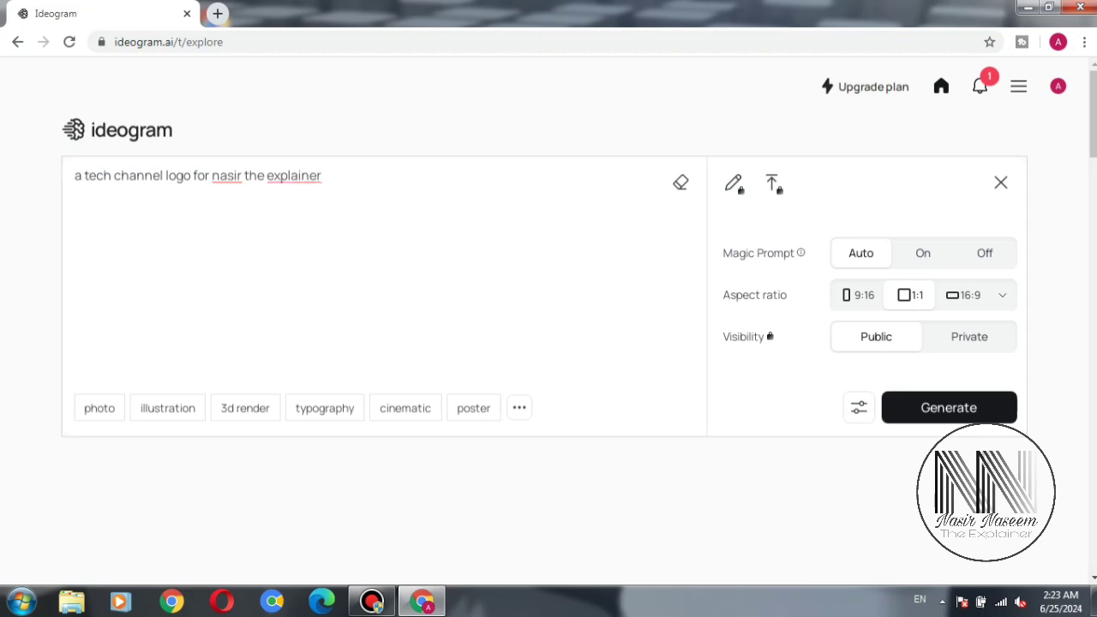
key("Return")
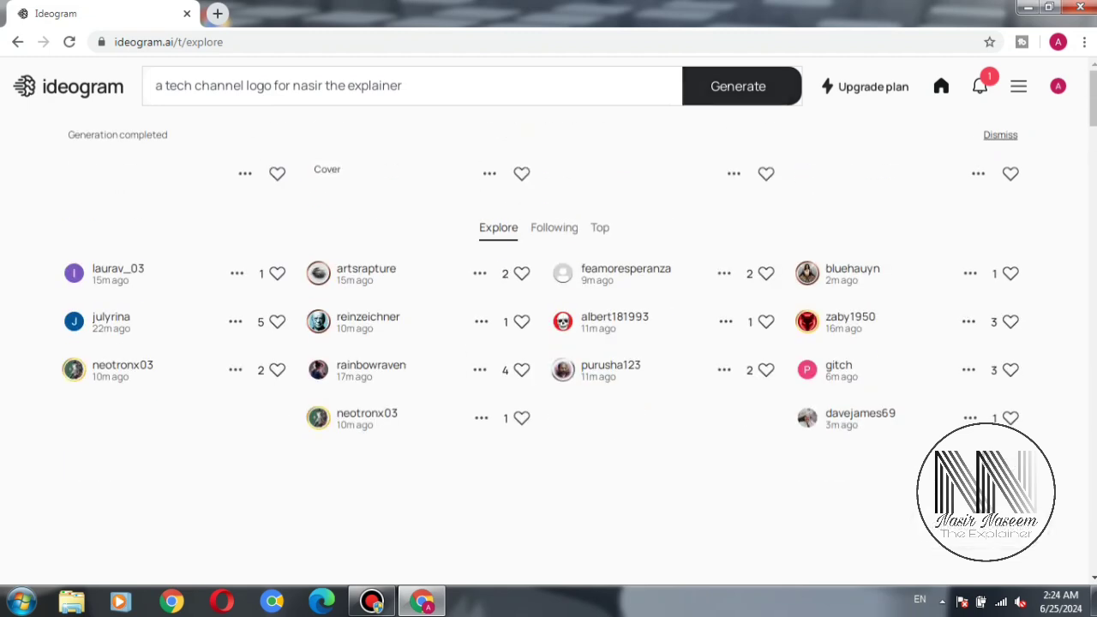
Download the first Nasir the Explainer logo as a JPEG and bring up its download options.
left_click(245, 173)
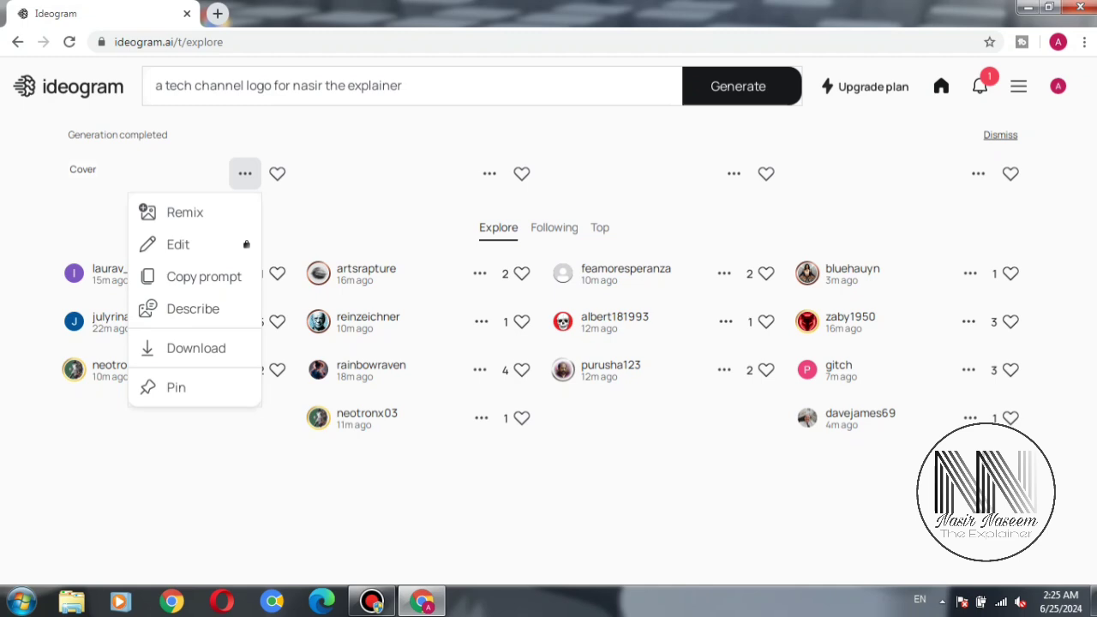
key("Escape")
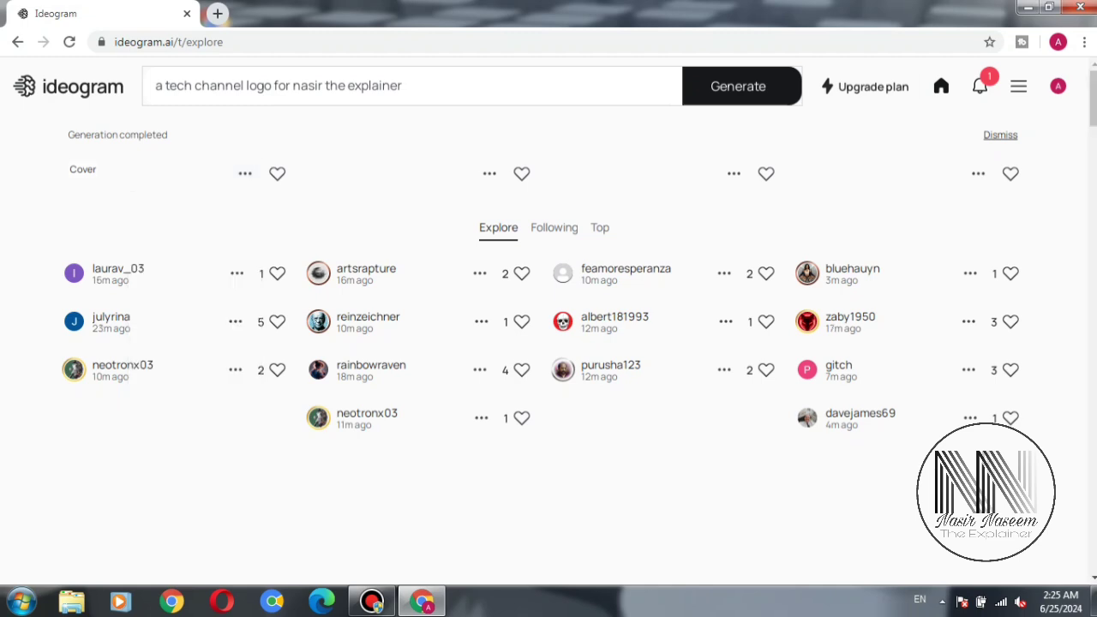
left_click(245, 173)
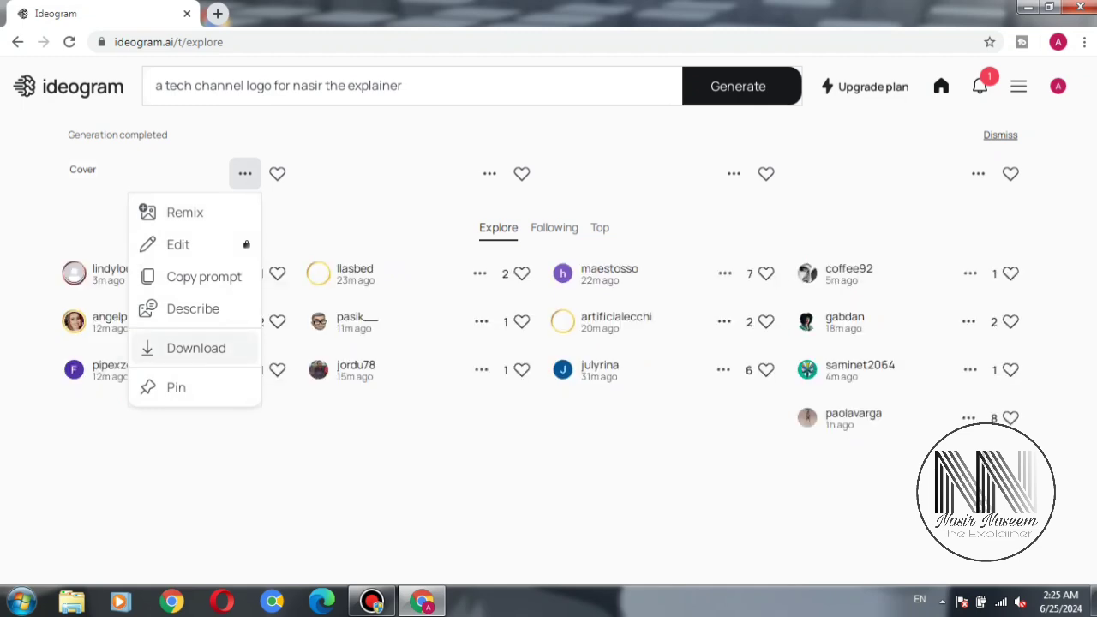
left_click(196, 348)
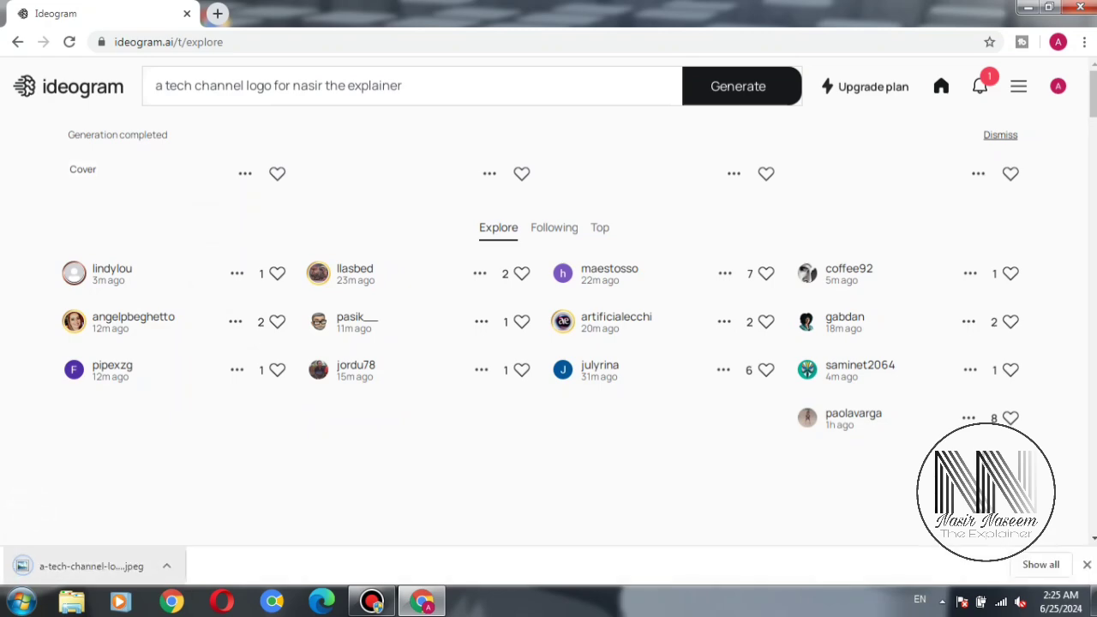
left_click(166, 566)
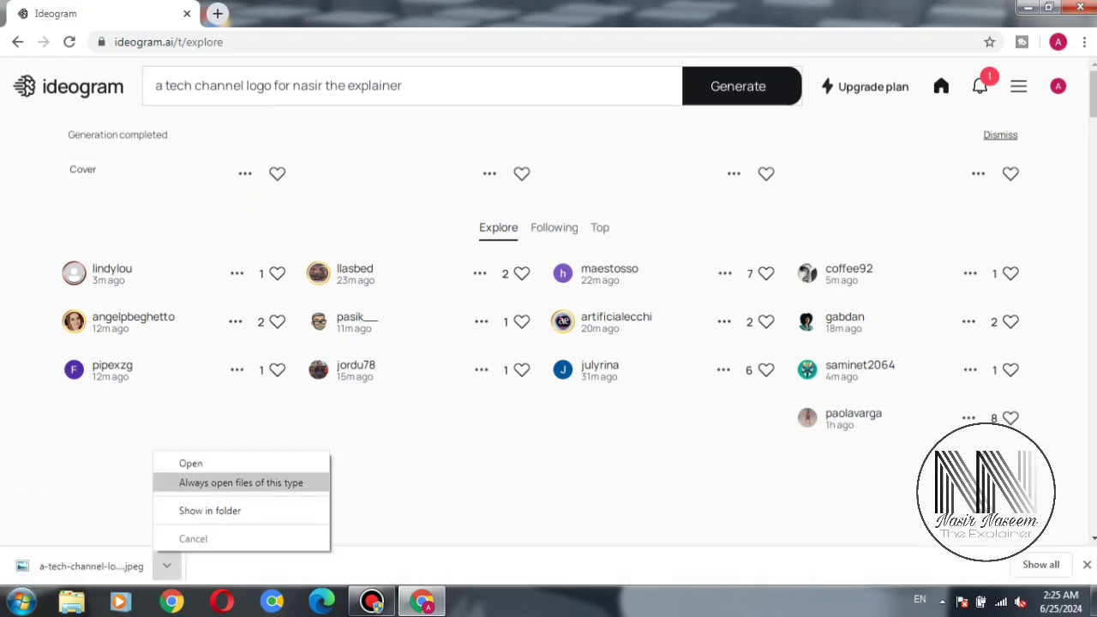
Show the downloaded logo in its Downloads folder, then return to Ideogram in Chrome.
left_click(210, 510)
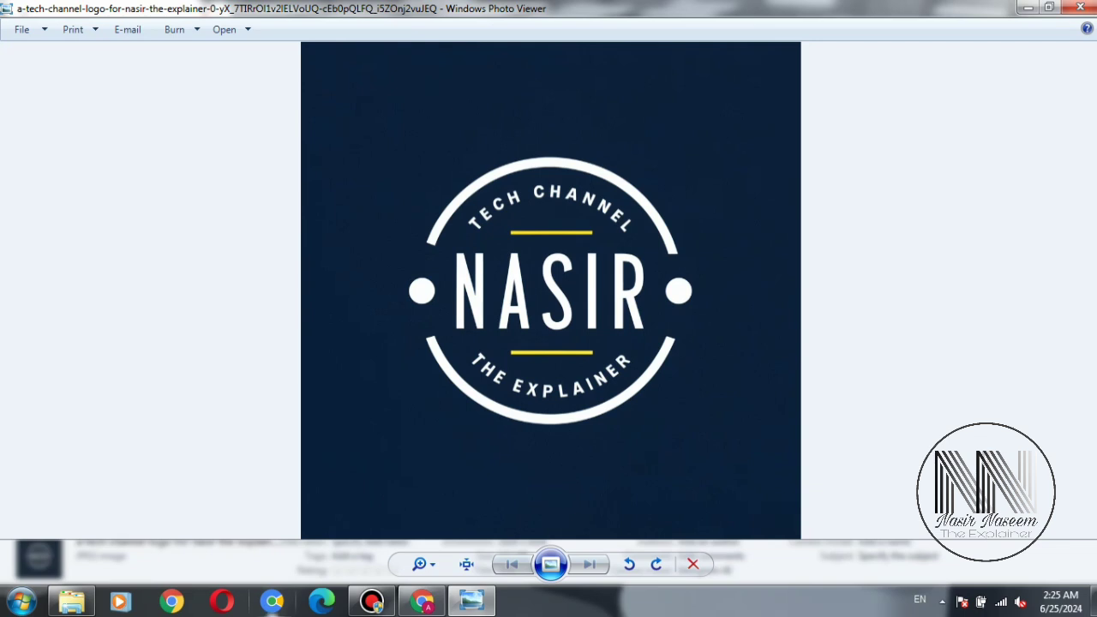
key("alt+Tab")
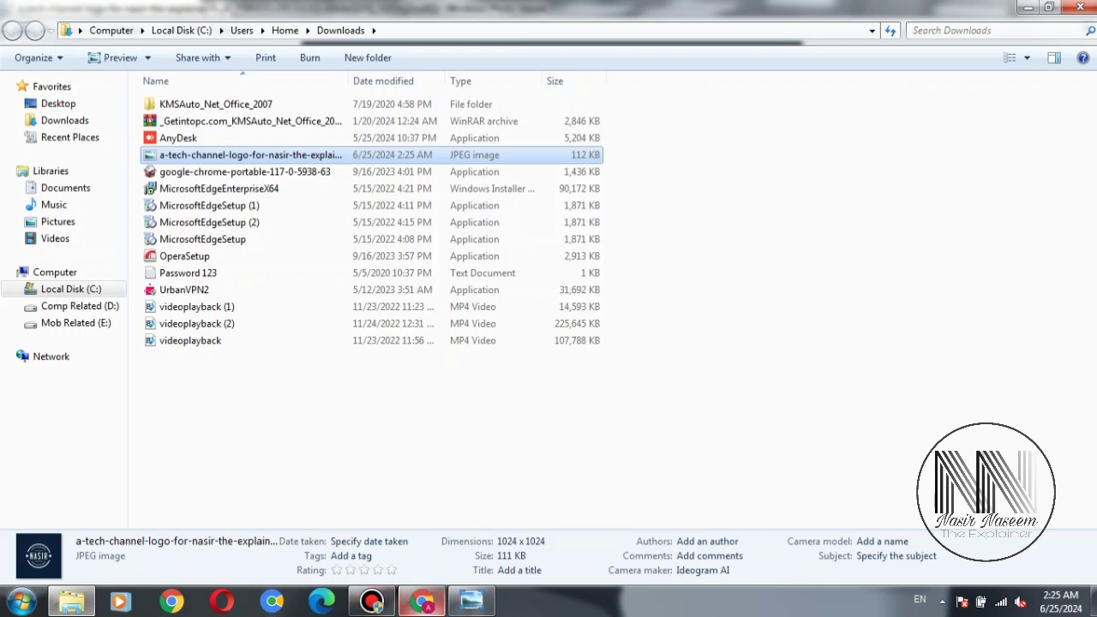
left_click(422, 602)
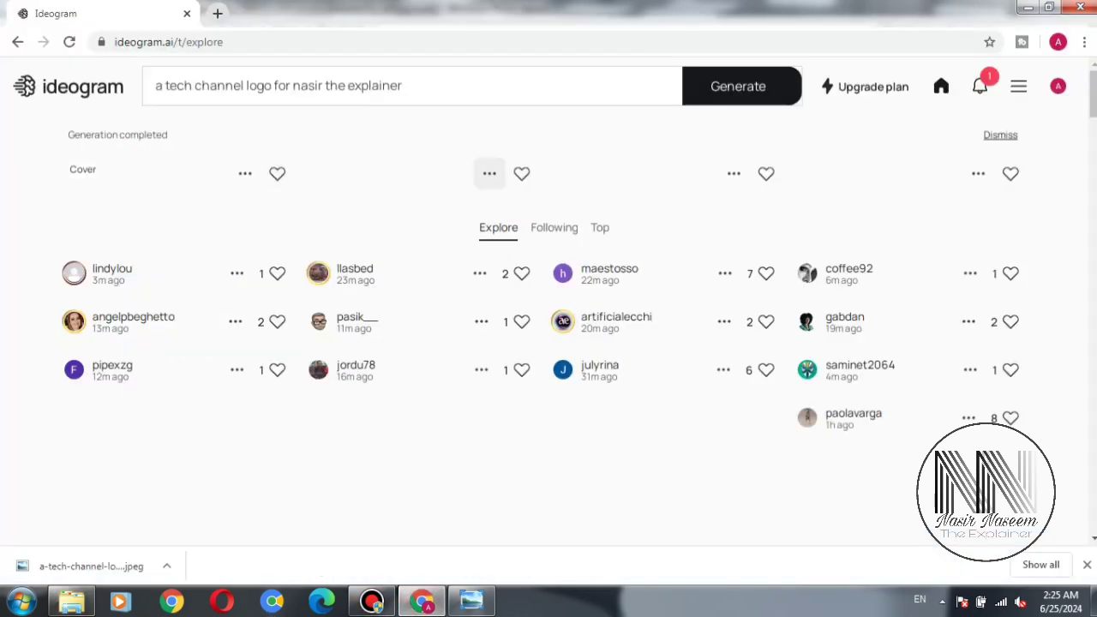
Download the second, third and fourth Nasir the Explainer logos.
left_click(490, 173)
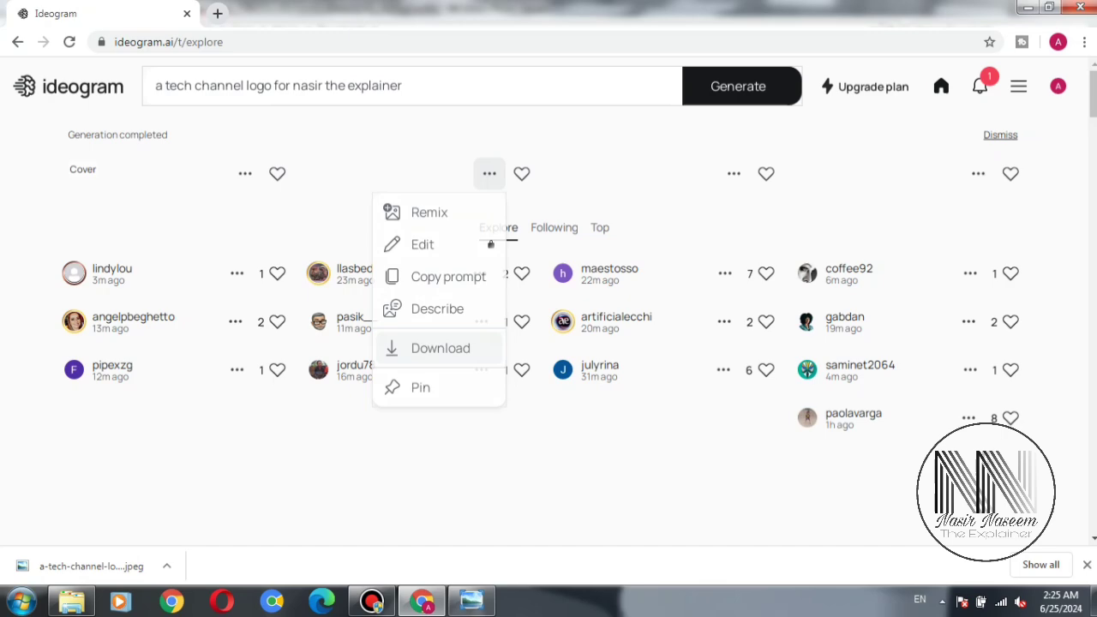
left_click(441, 348)
left_click(734, 173)
left_click(685, 348)
left_click(978, 173)
left_click(929, 348)
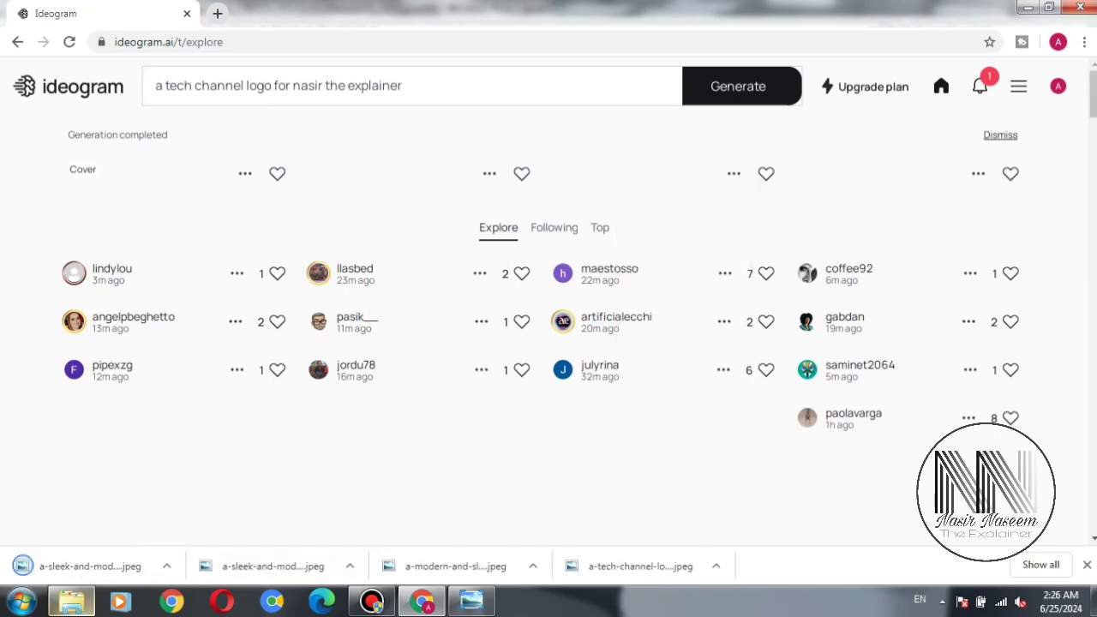
View a downloaded logo in Windows Photo Viewer and page through them, ending on the turbaned NASIR logo.
double_click(240, 172)
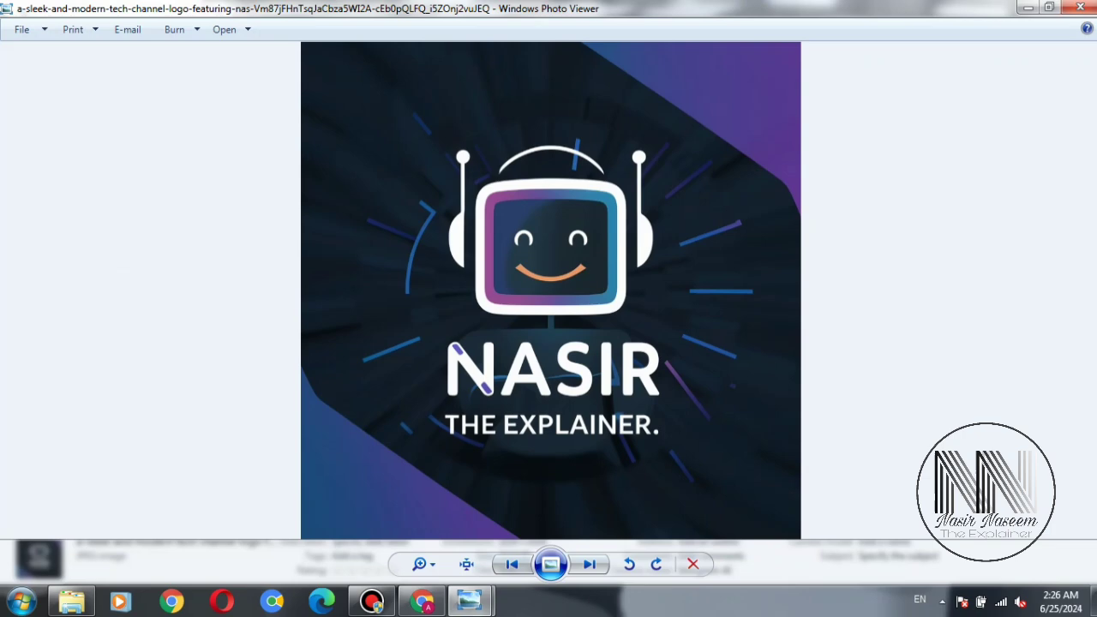
key("Right")
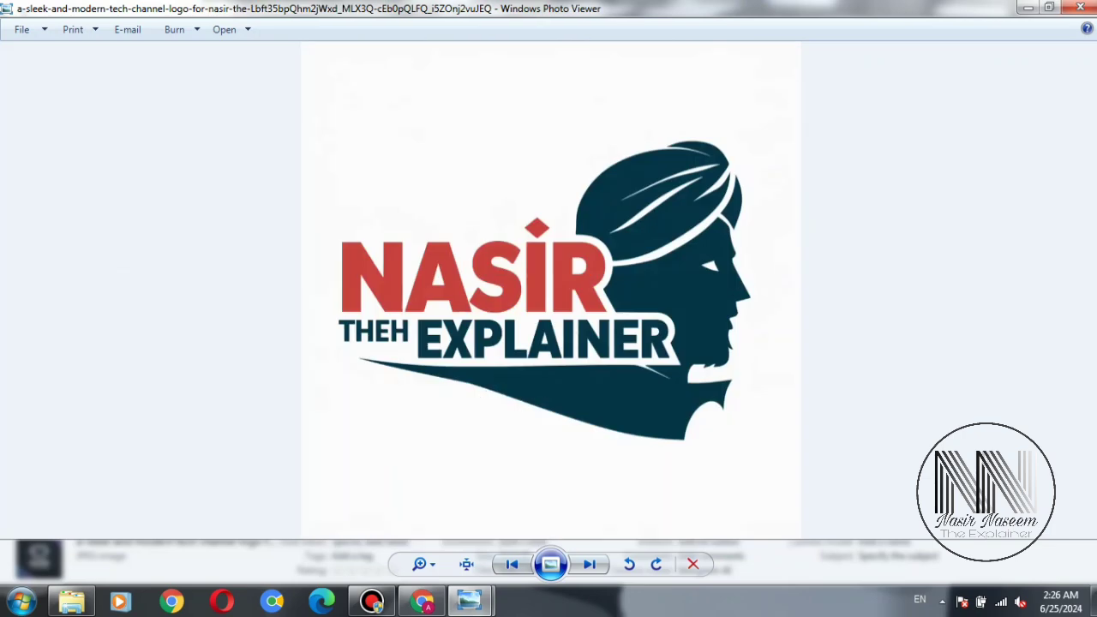
key("Right")
key("Right")
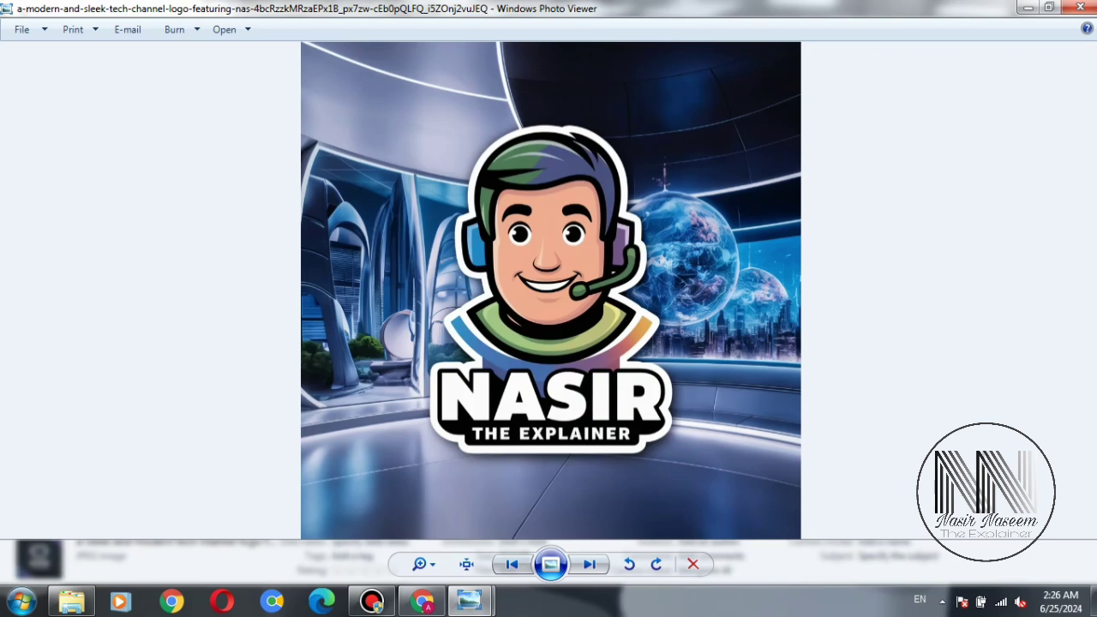
key("Left")
key("Left")
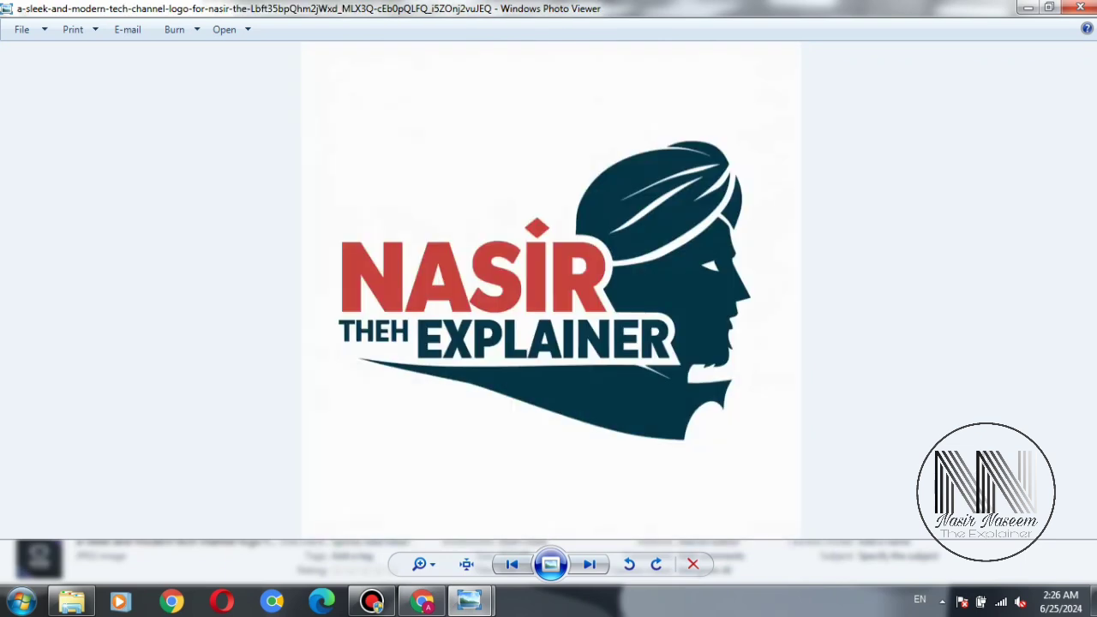
key("Left")
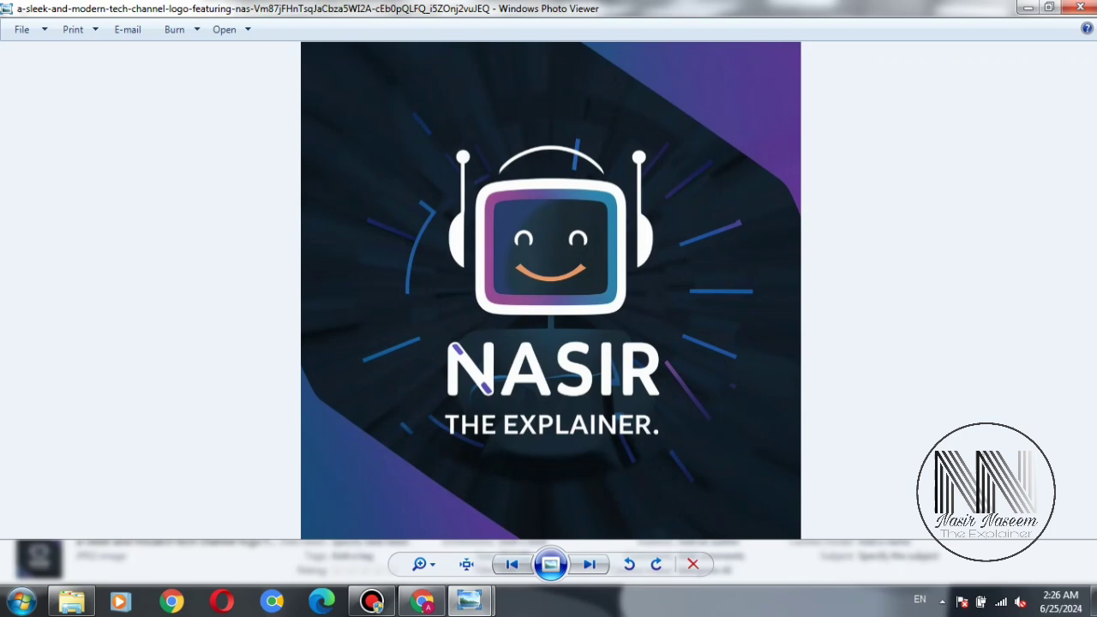
key("Right")
Close Photo Viewer, replace the prompt with 'a logo name ghar ka khana with a cheff and dish', and generate.
left_click(1080, 7)
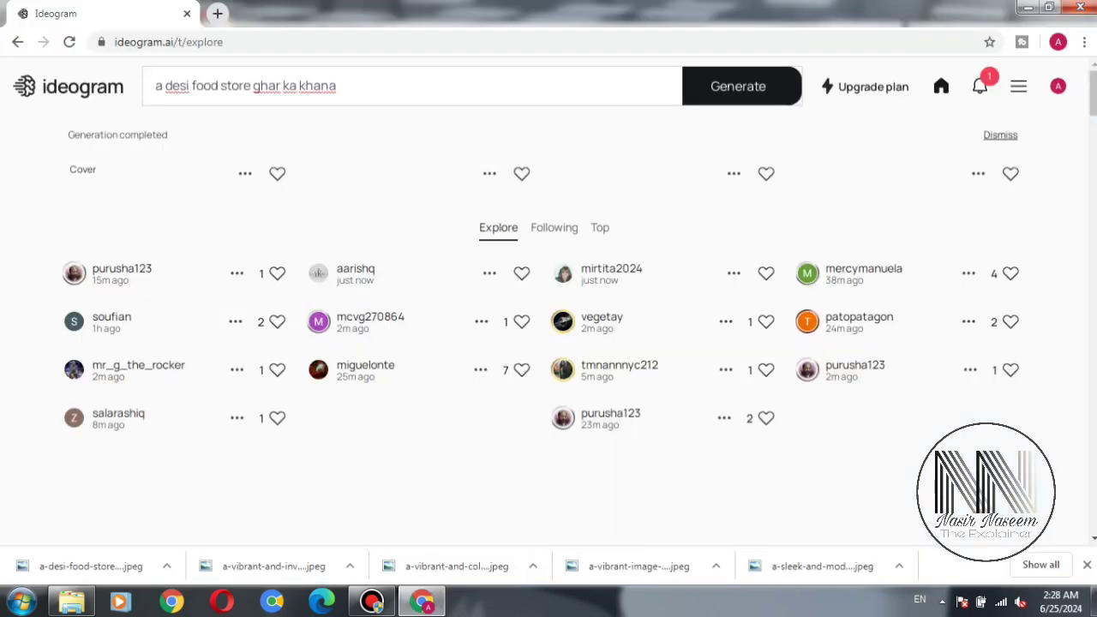
left_click_drag(338, 85, 154, 86)
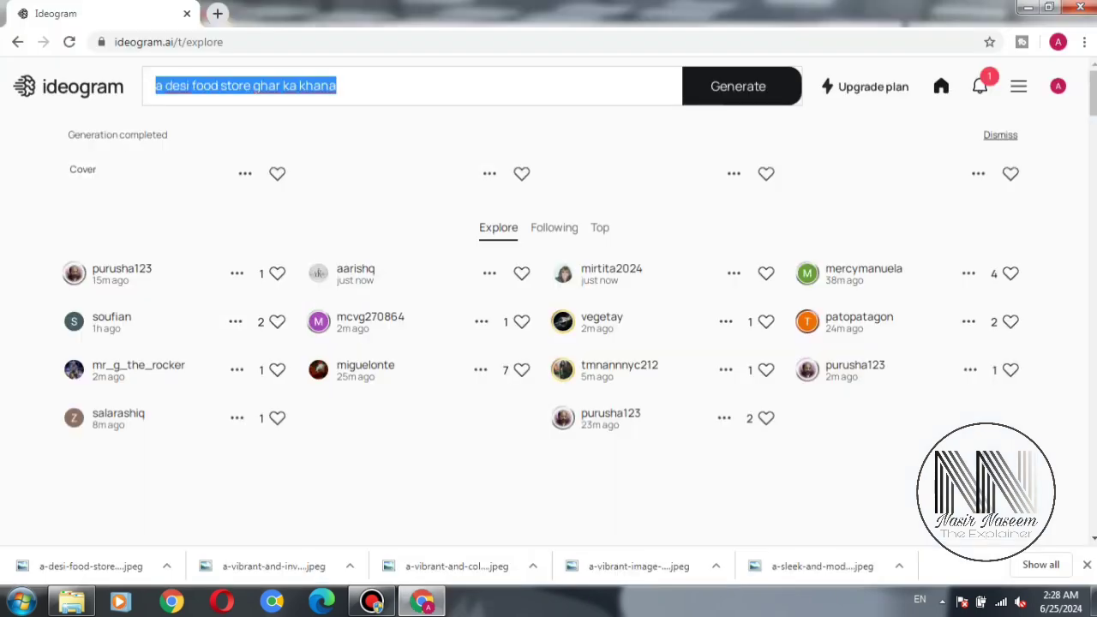
type("ghar")
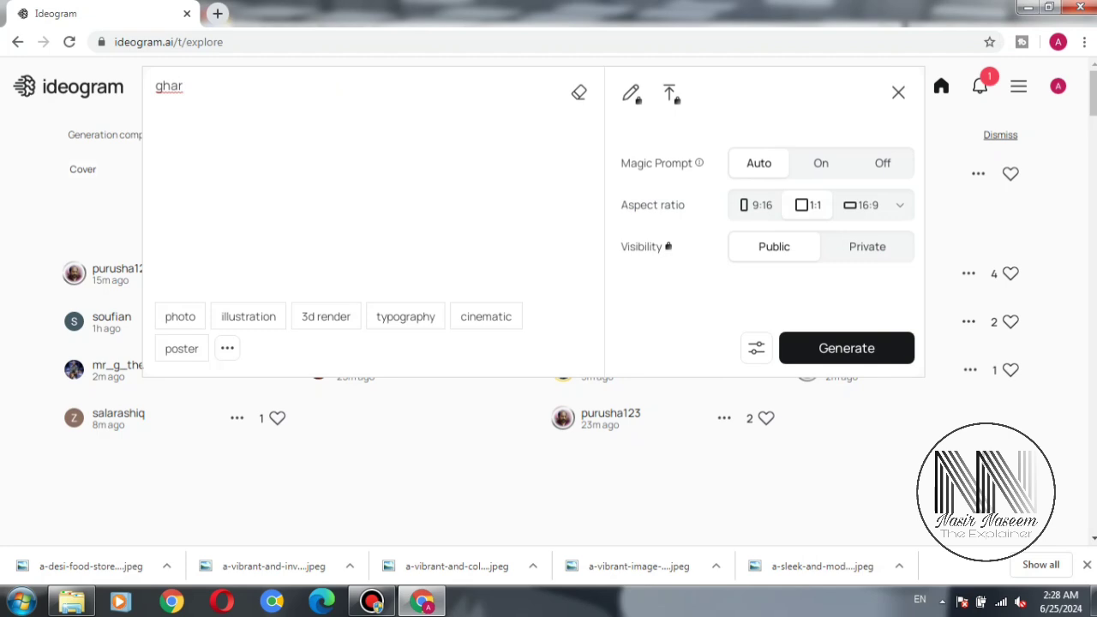
key("BackSpace")
key("BackSpace")
type("a log")
key("BackSpace")
key("BackSpace")
type("log")
type("as")
key("BackSpace")
type("me")
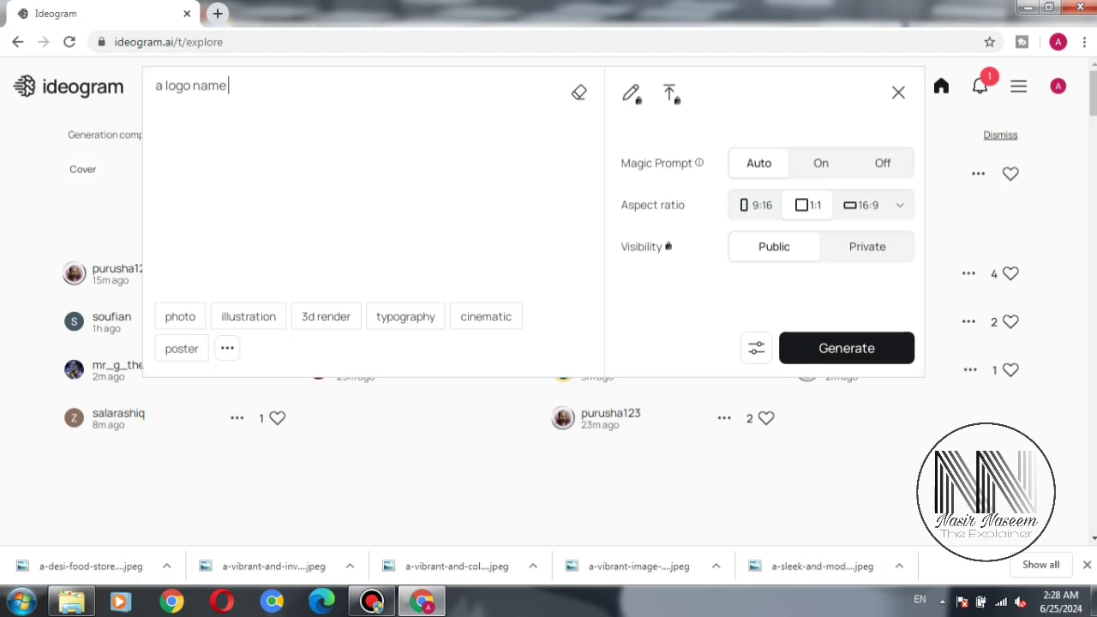
type(" ghar ka khana")
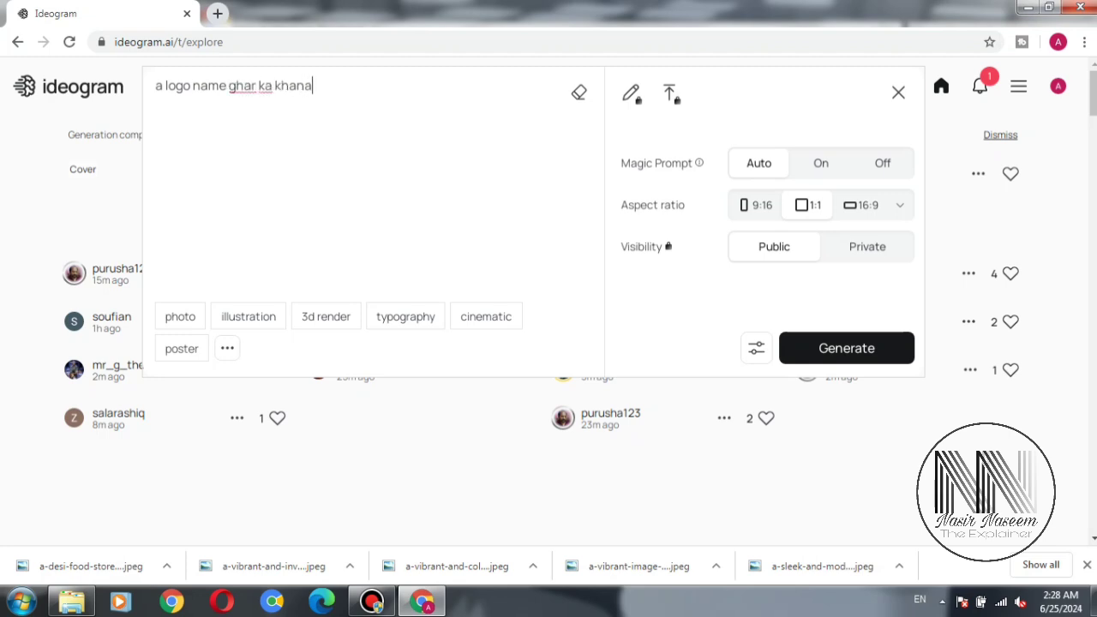
type(" with a ")
type("sh")
key("BackSpace")
key("BackSpace")
key("BackSpace")
type("che")
type("ff")
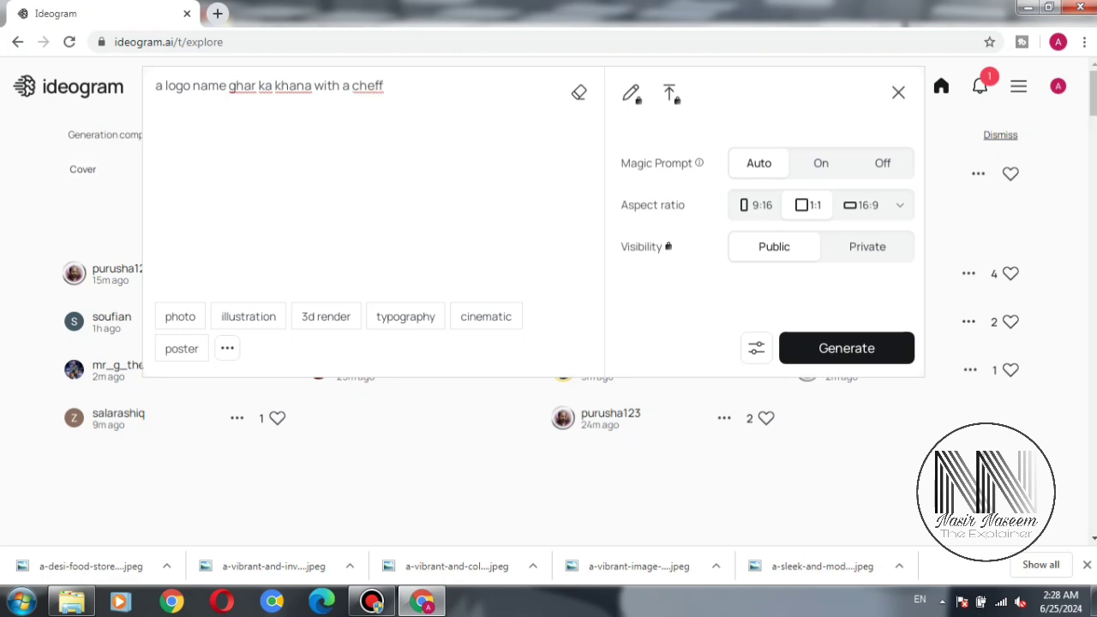
type(" and dish")
key("Return")
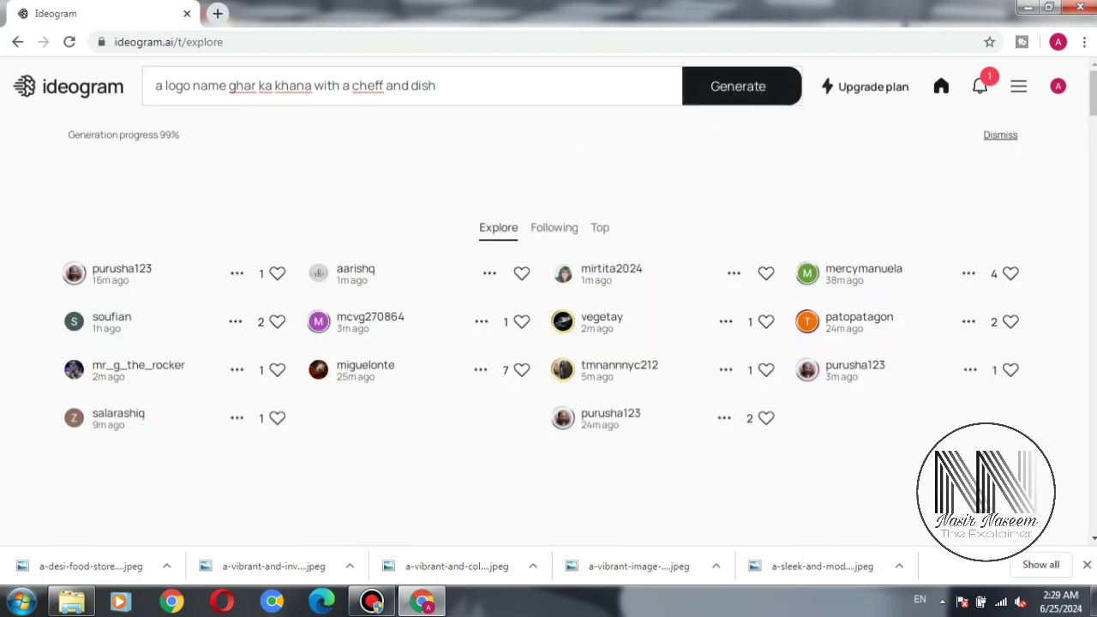
Download each of the four Ghar Ka Khana results, then switch to the Downloads folder window.
left_click(244, 173)
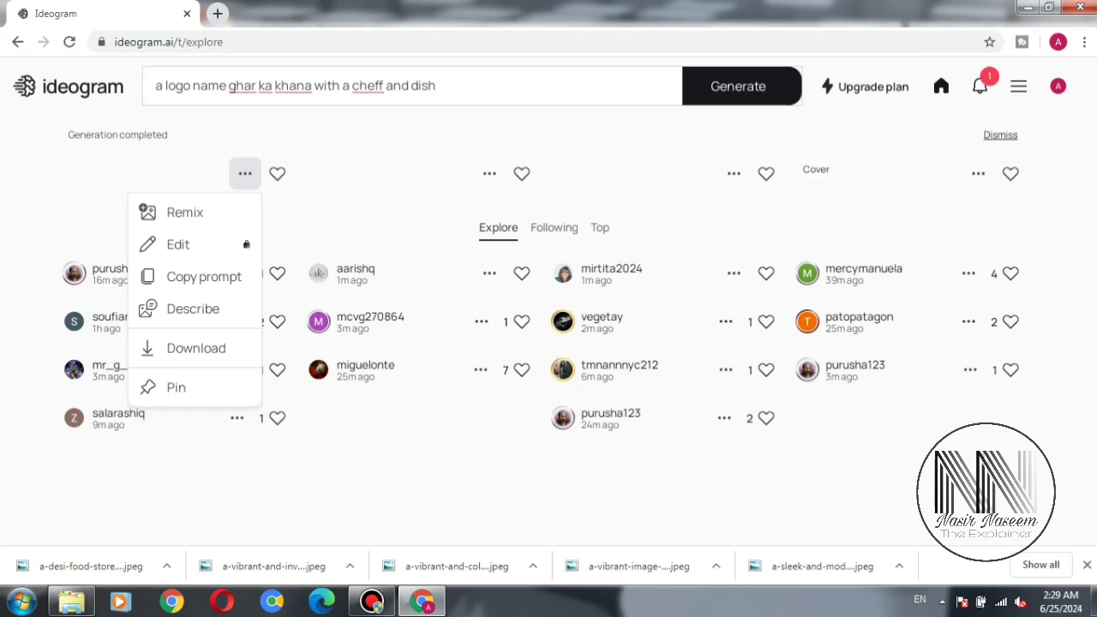
left_click(196, 348)
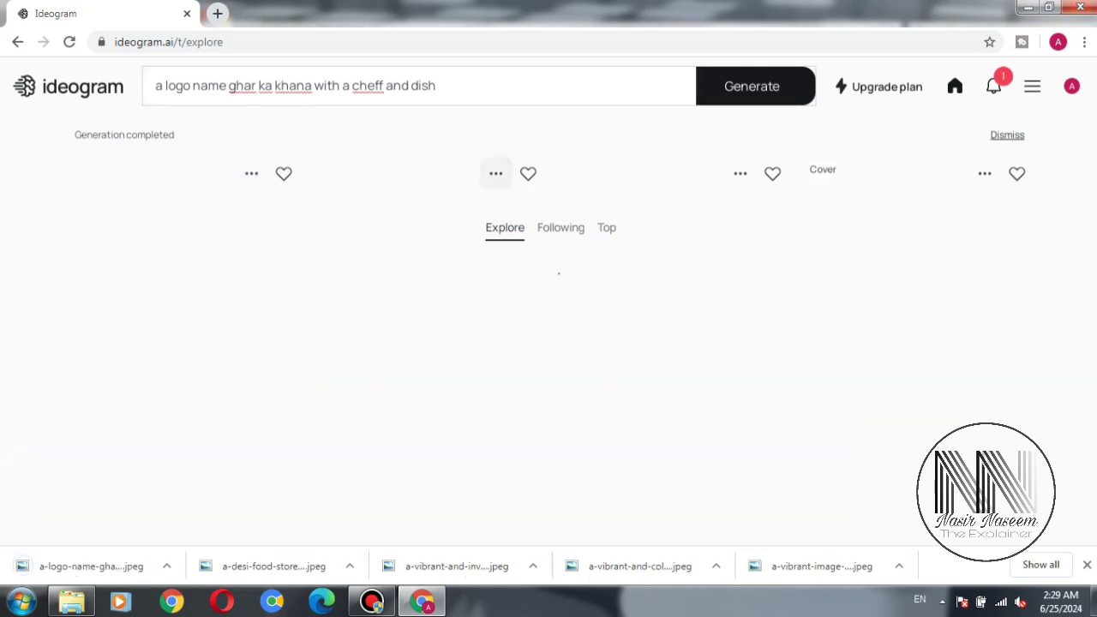
left_click(490, 173)
left_click(441, 348)
left_click(734, 173)
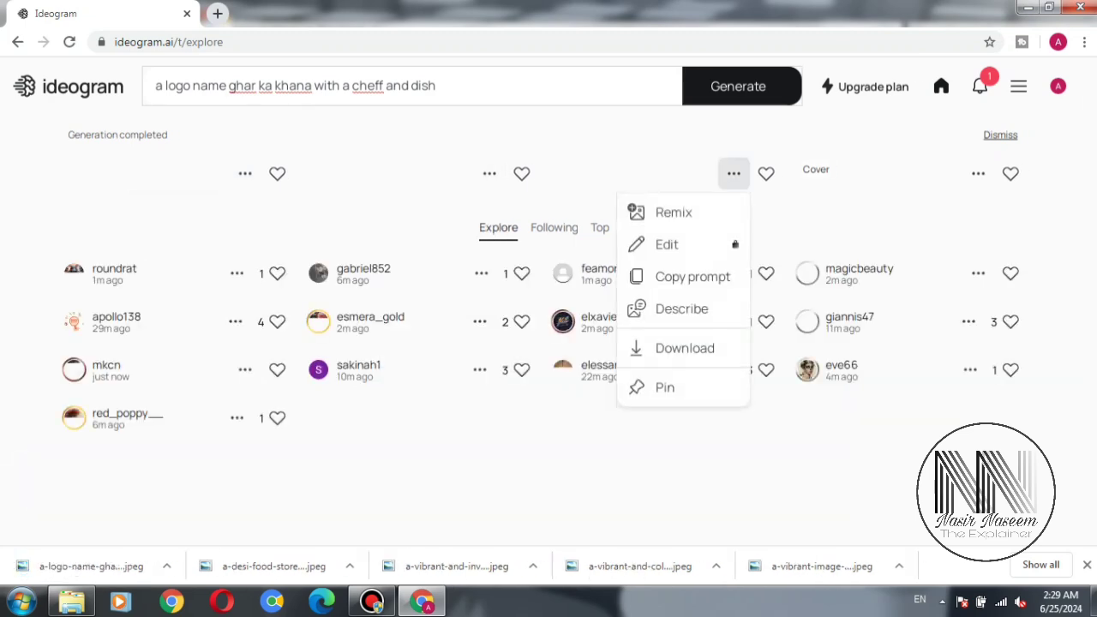
left_click(688, 332)
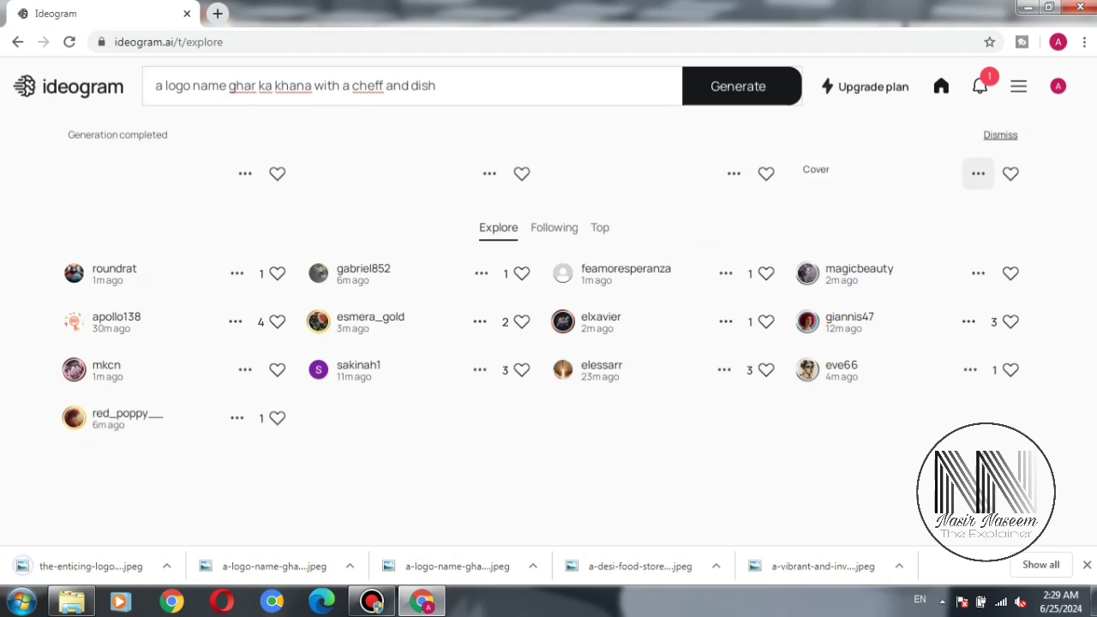
left_click(977, 173)
left_click(929, 348)
left_click(71, 602)
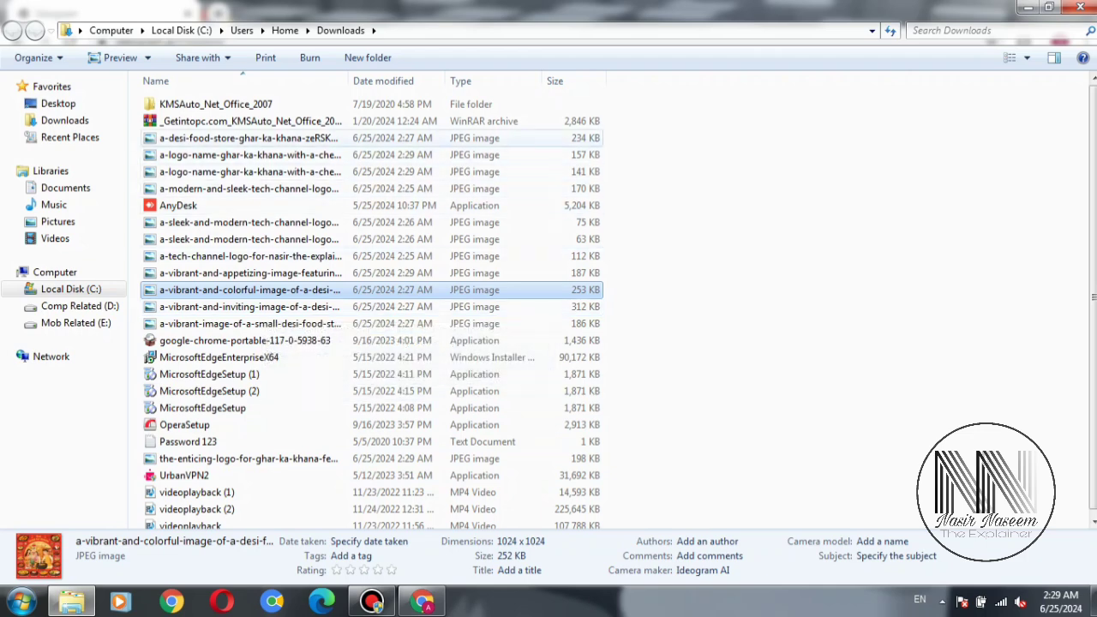
View the desi food store JPEG in Photo Viewer and page through the Ghar Ka Khana logos to the NASIR logos.
double_click(193, 138)
key("Right")
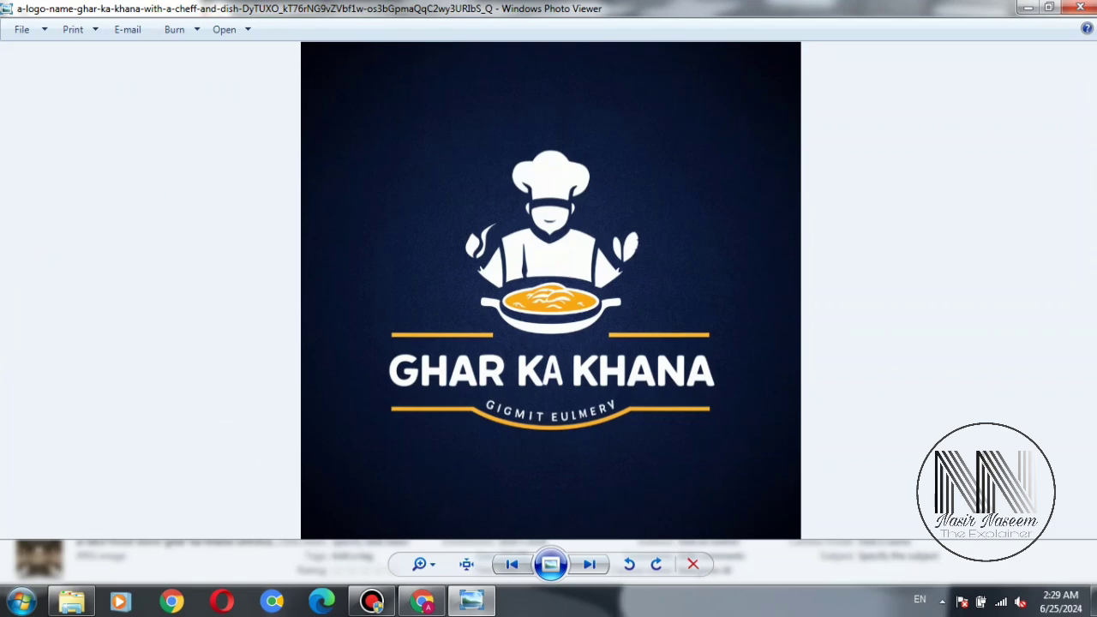
key("Right")
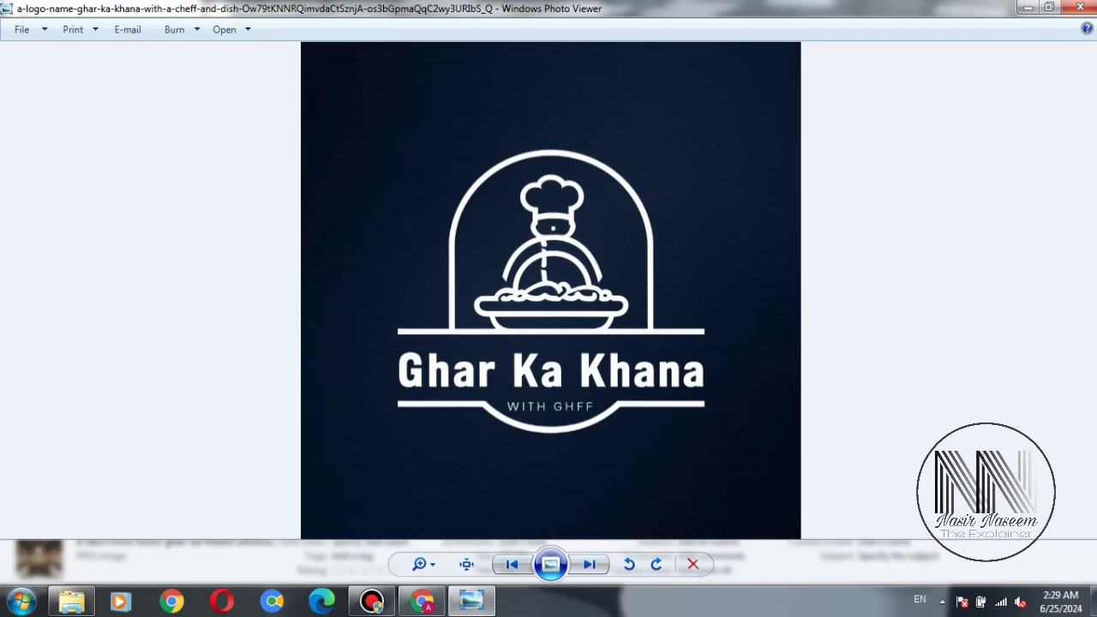
key("Right")
key("Left")
key("Left")
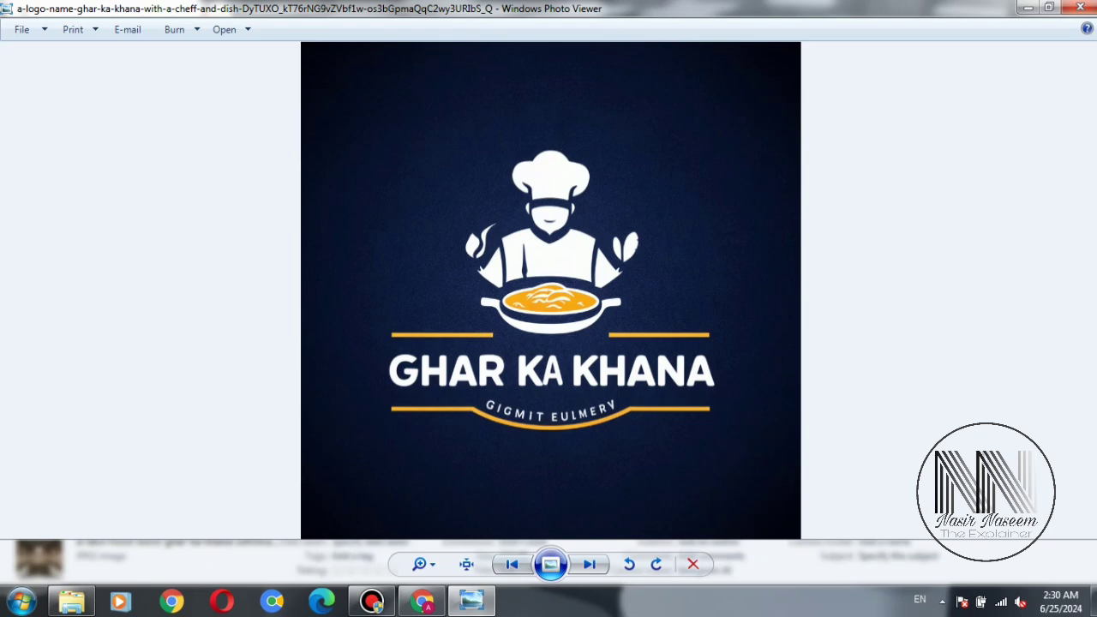
key("Right")
key("Right")
key("Right")
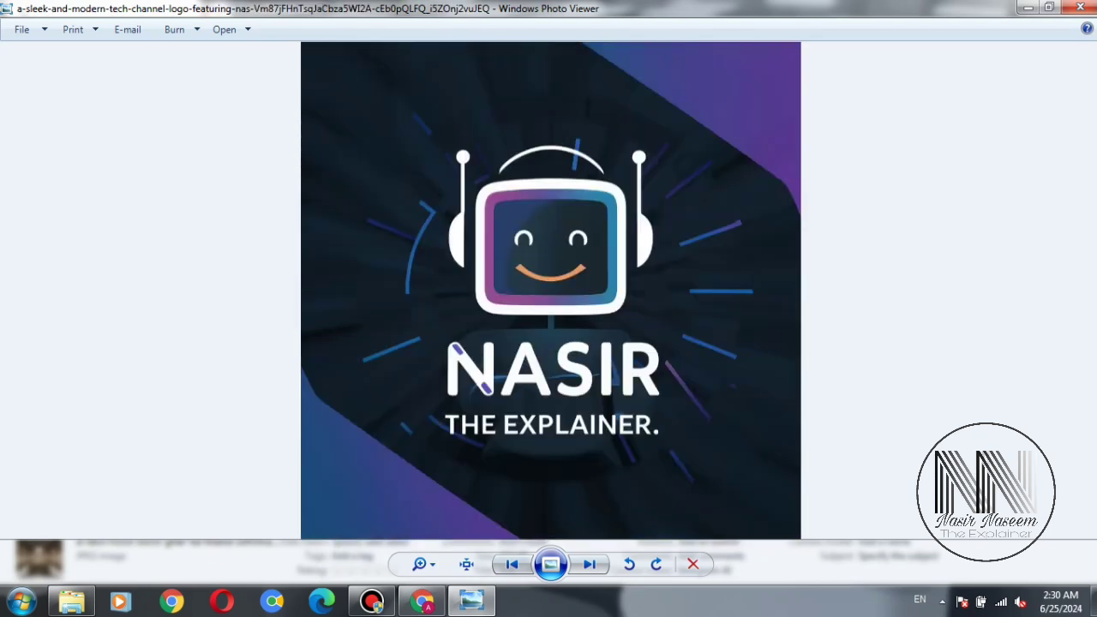
key("Right")
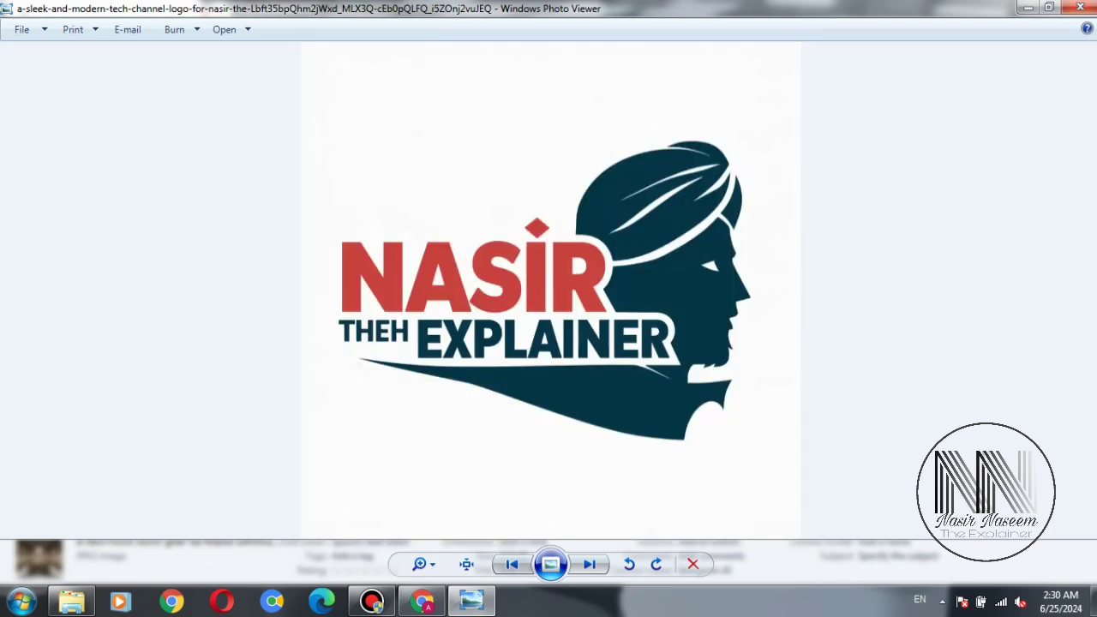